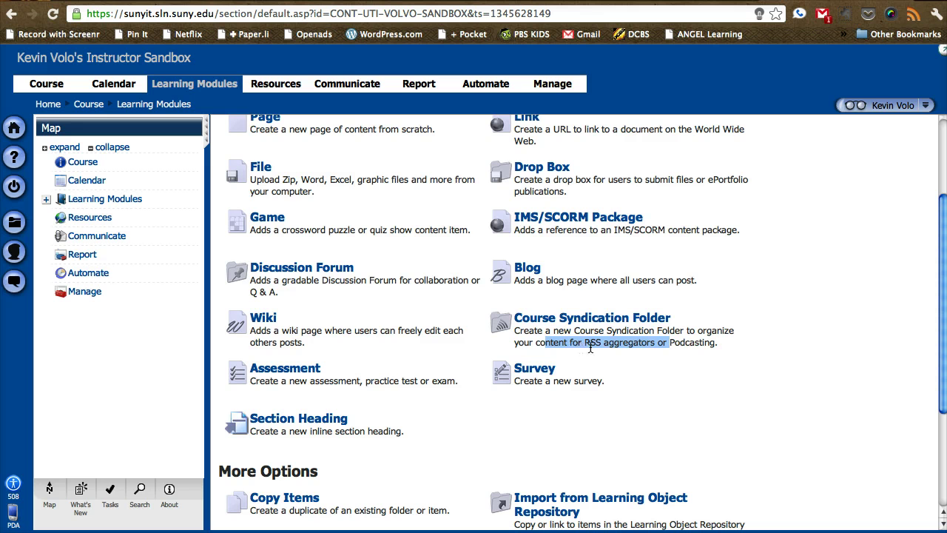
Create a Course Syndication Folder titled "Week 1 Video RSS Feeds" in the Learning Modules.
click(635, 345)
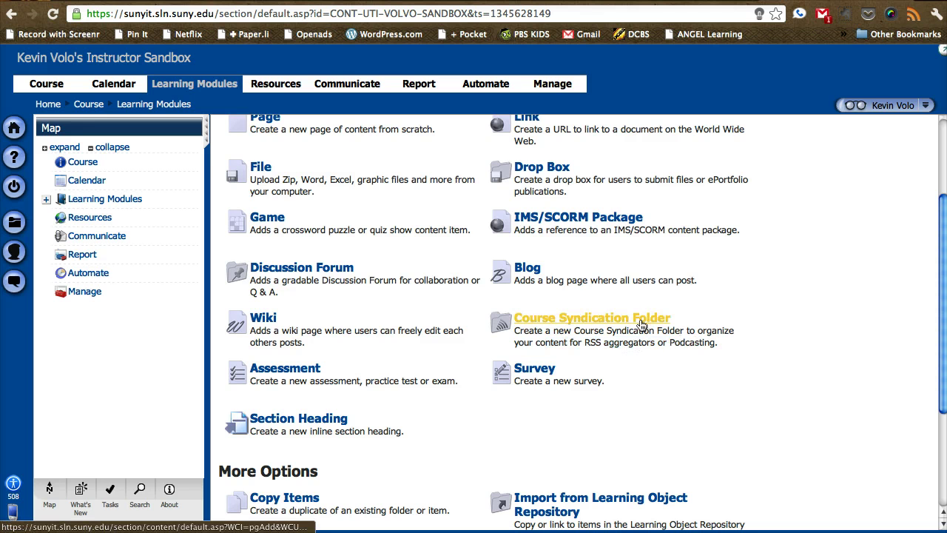
click(640, 320)
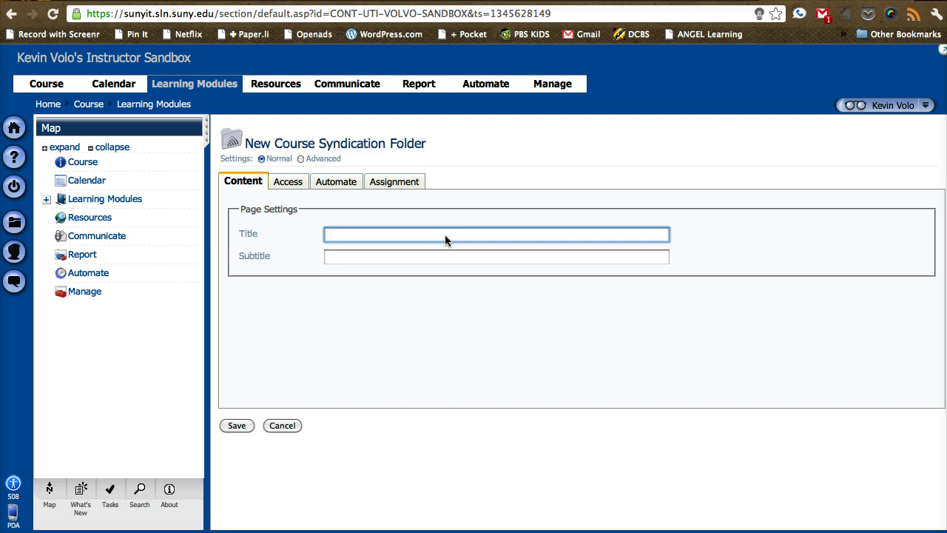
text(We)
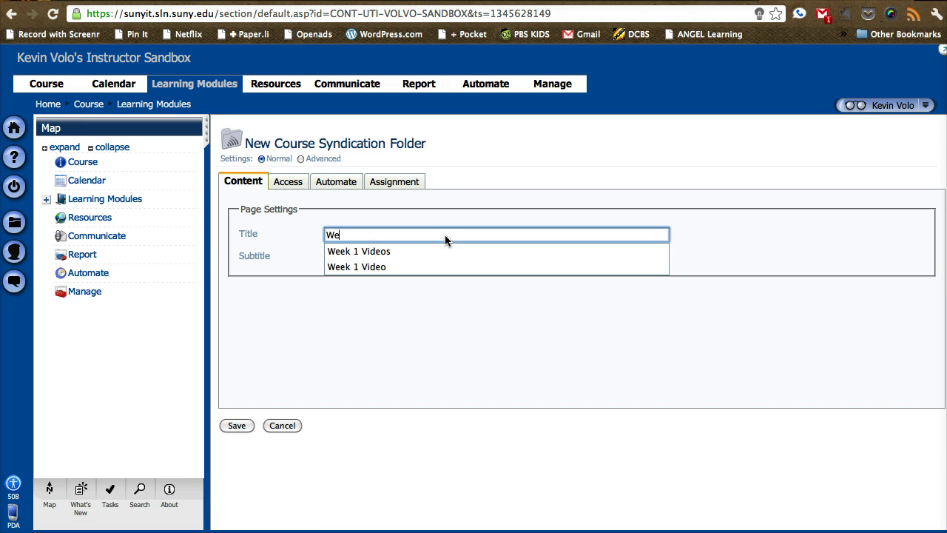
click(409, 252)
key(BackSpace)
text(R)
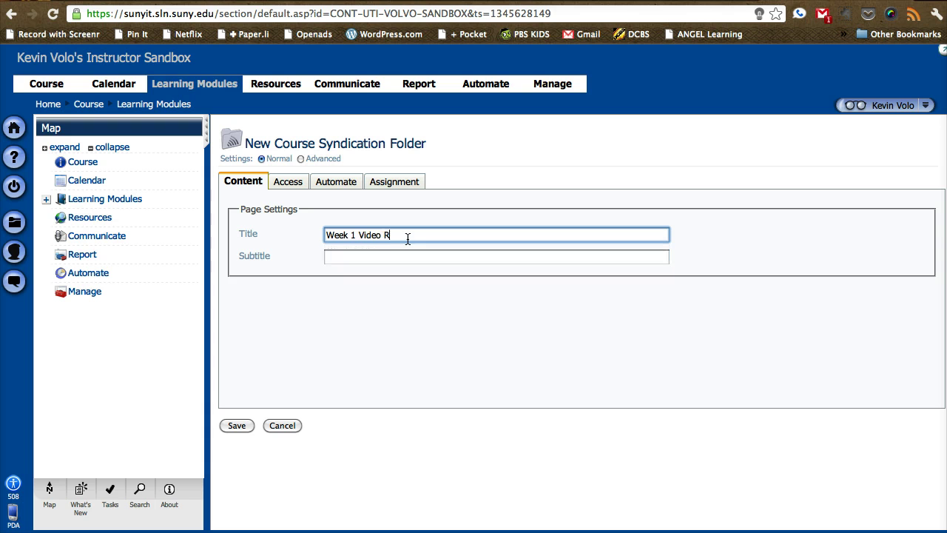
text(SS Feeds)
click(237, 426)
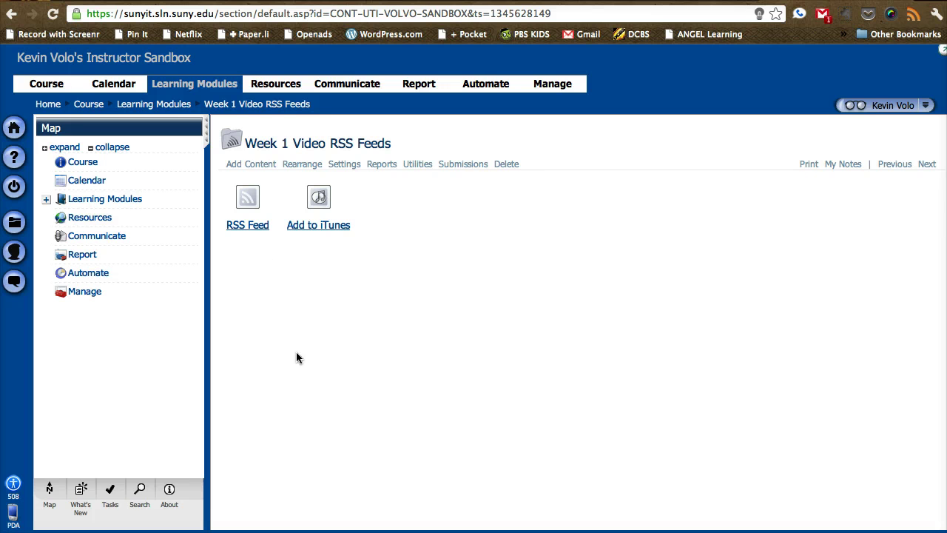
Subscribe to the new folder's RSS feed using RSS Feed Reader and confirm adding it to the feeds.
click(244, 231)
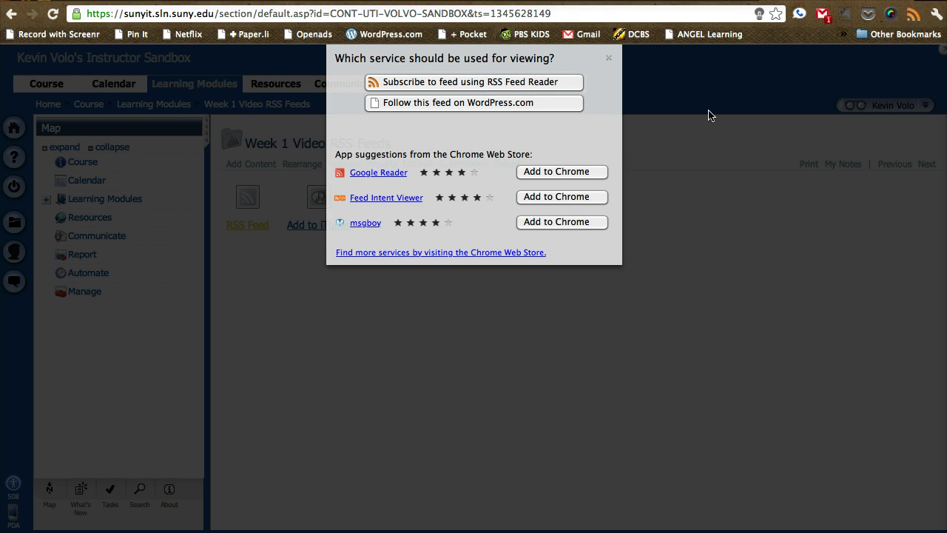
click(509, 84)
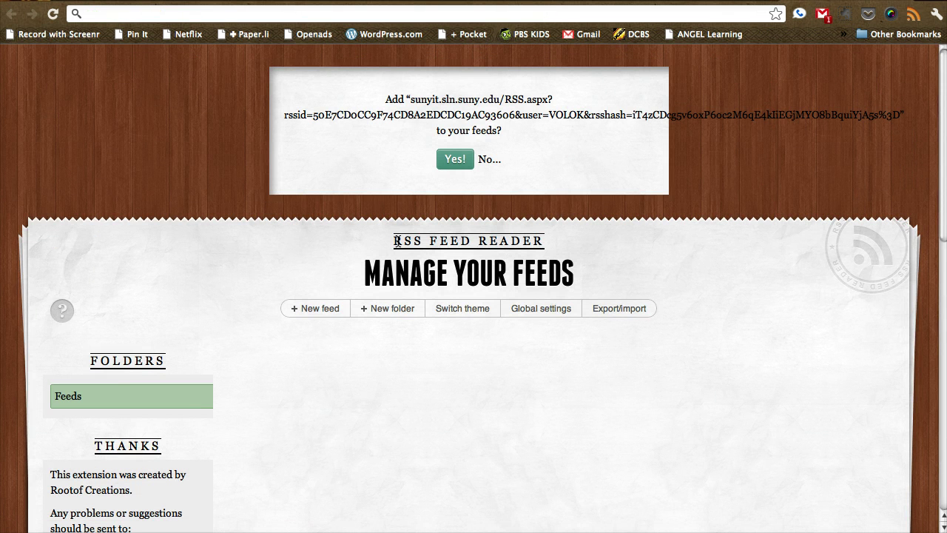
drag(398, 243, 532, 242)
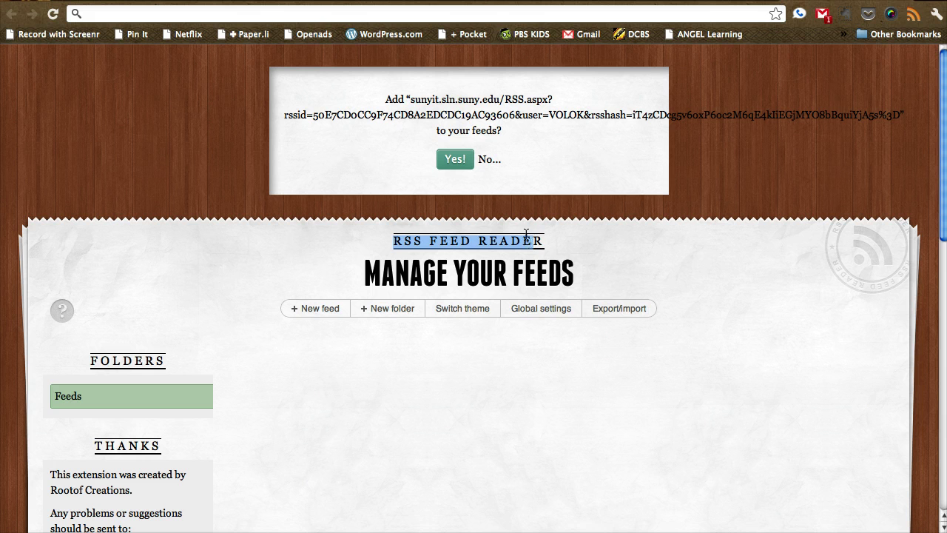
click(449, 98)
triple_click(449, 98)
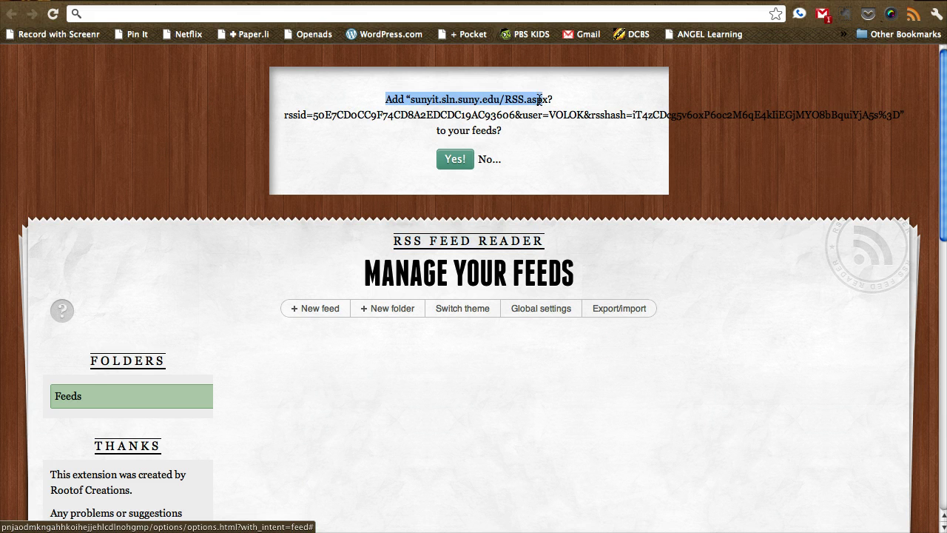
click(469, 160)
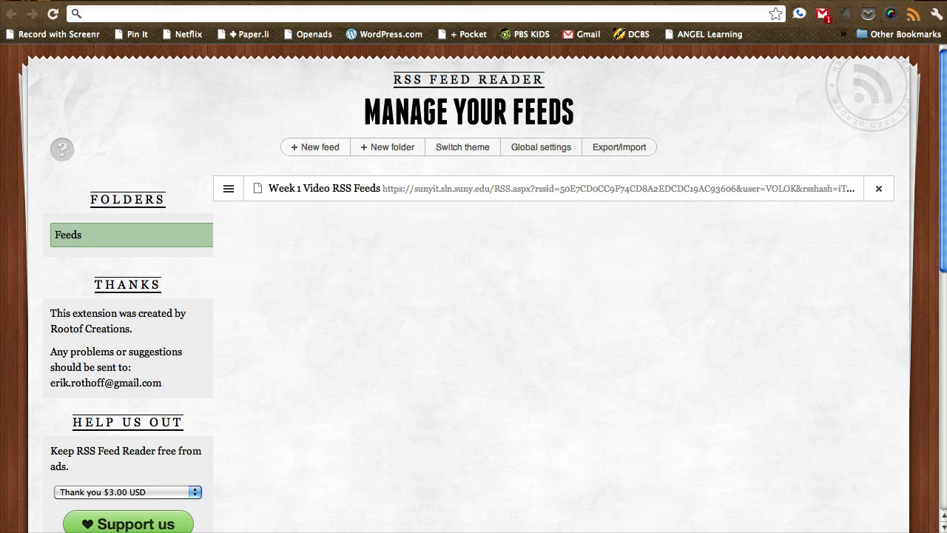
Close the feed management page and check the RSS reader's list of subscribed feeds from the course folder.
key(ctrl+w)
drag(421, 148, 245, 151)
click(354, 145)
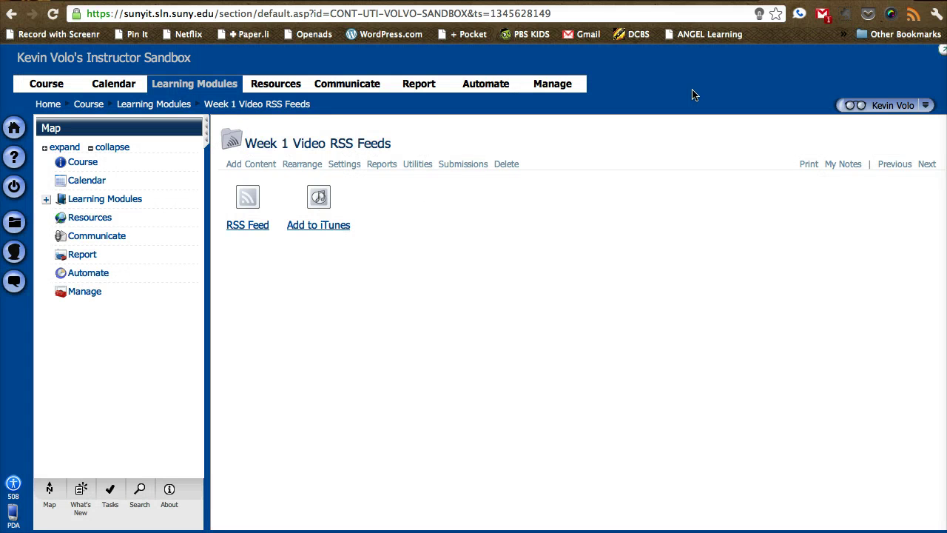
click(913, 20)
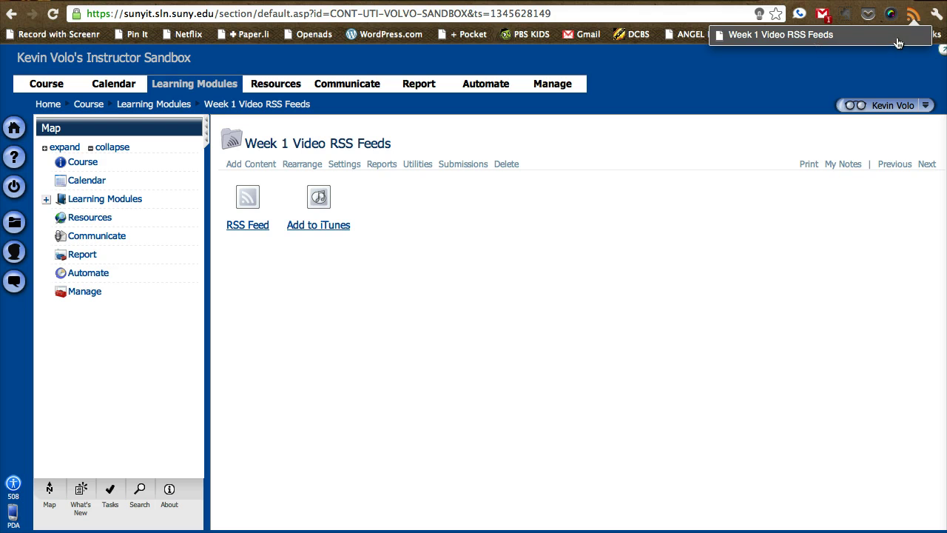
click(427, 338)
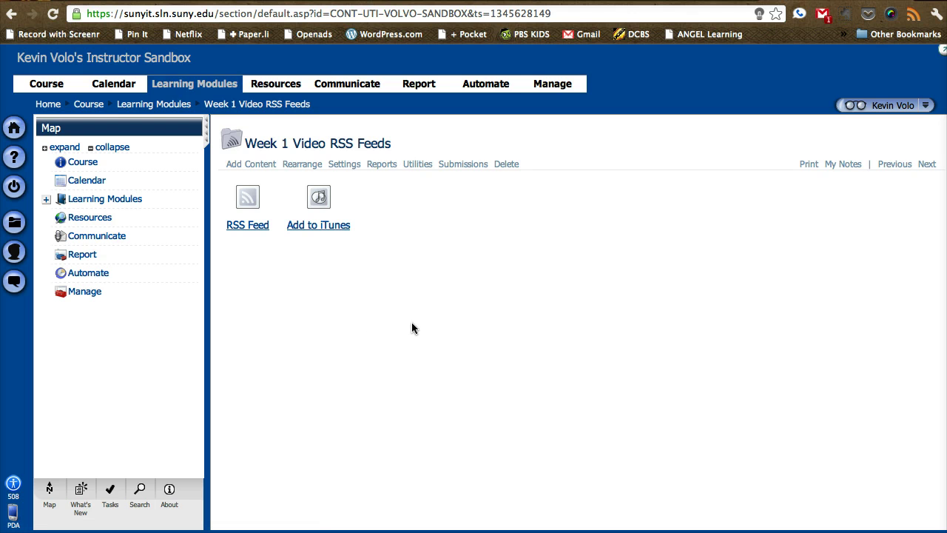
Upload screencast.mp4 from Downloads into the Week 1 Video RSS Feeds folder with the title "Adding Video to Angel".
click(268, 170)
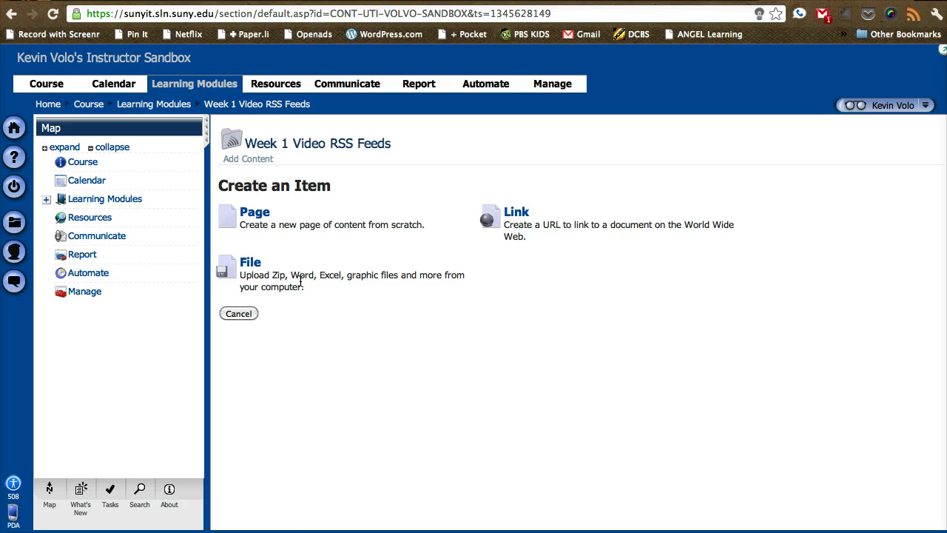
click(248, 264)
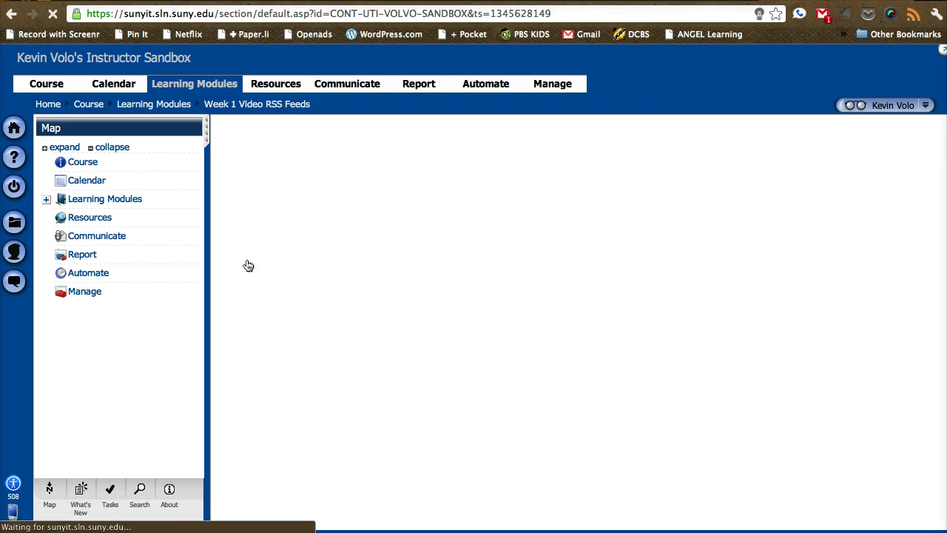
click(258, 213)
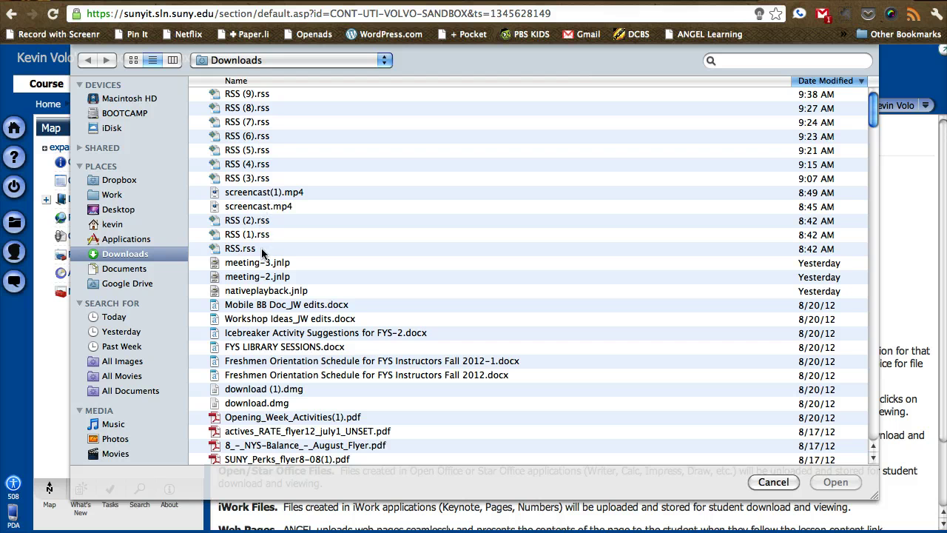
double_click(270, 207)
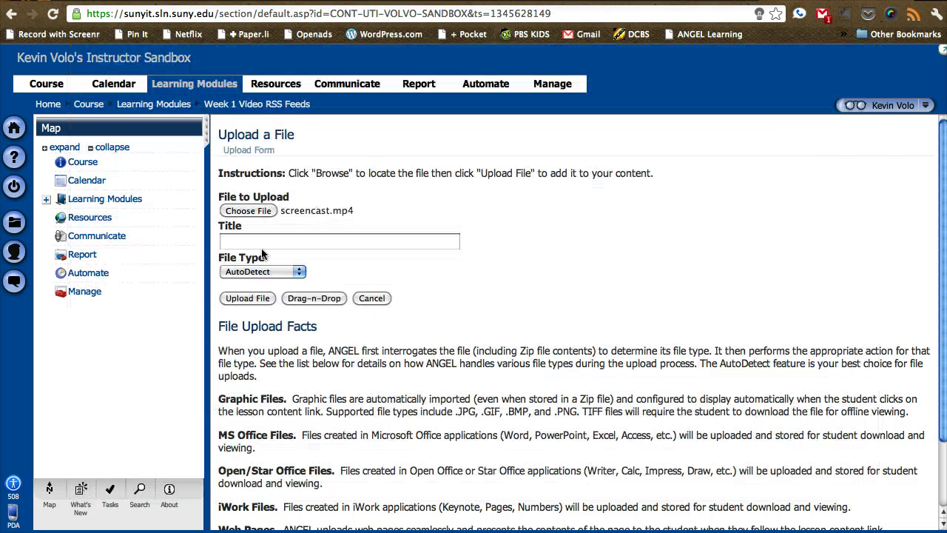
click(265, 241)
text(A)
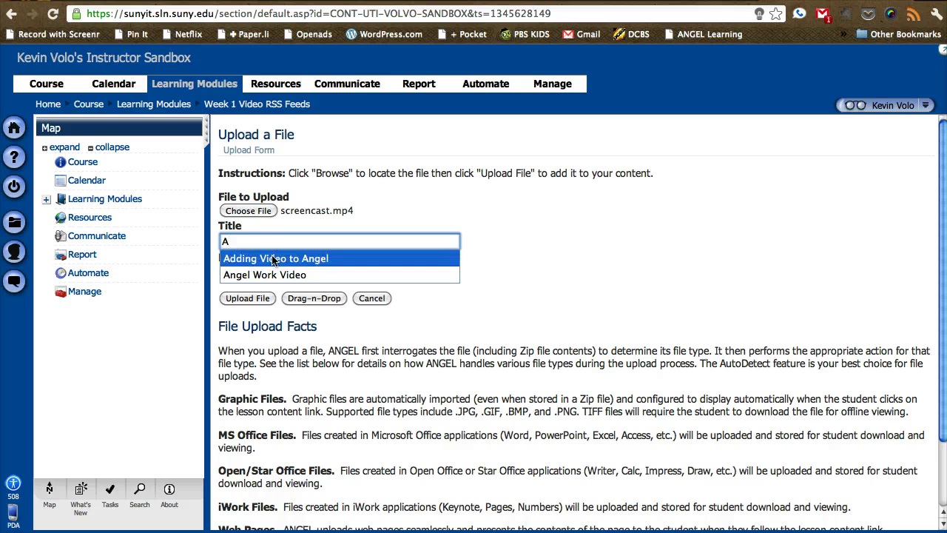
click(287, 257)
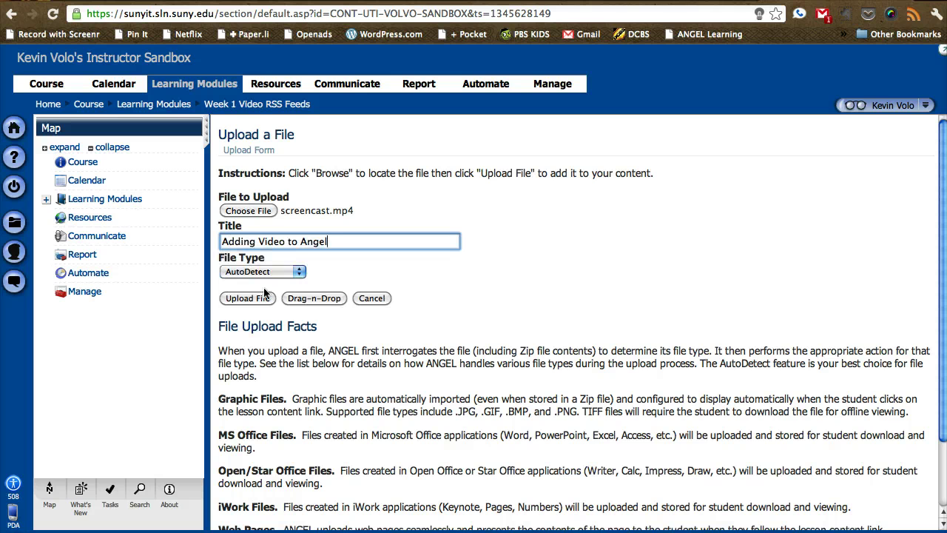
click(247, 298)
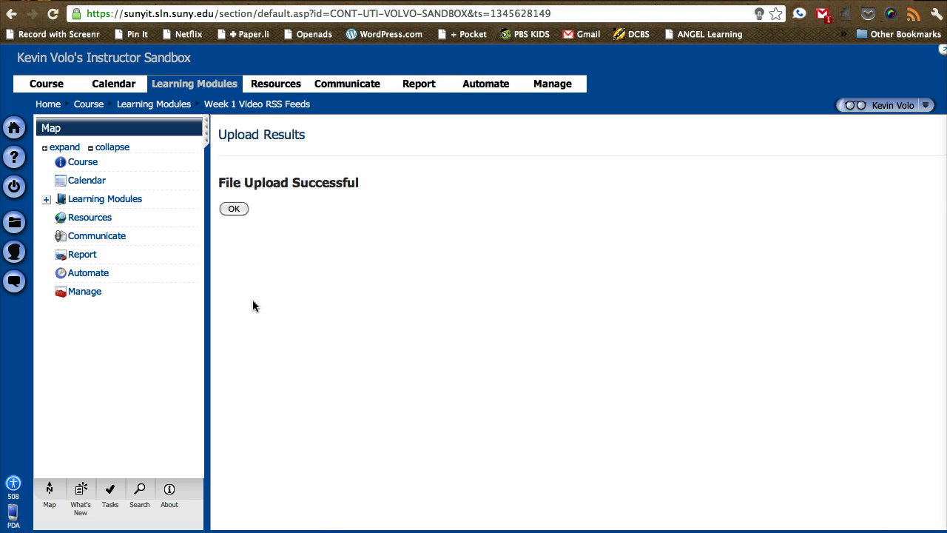
click(234, 210)
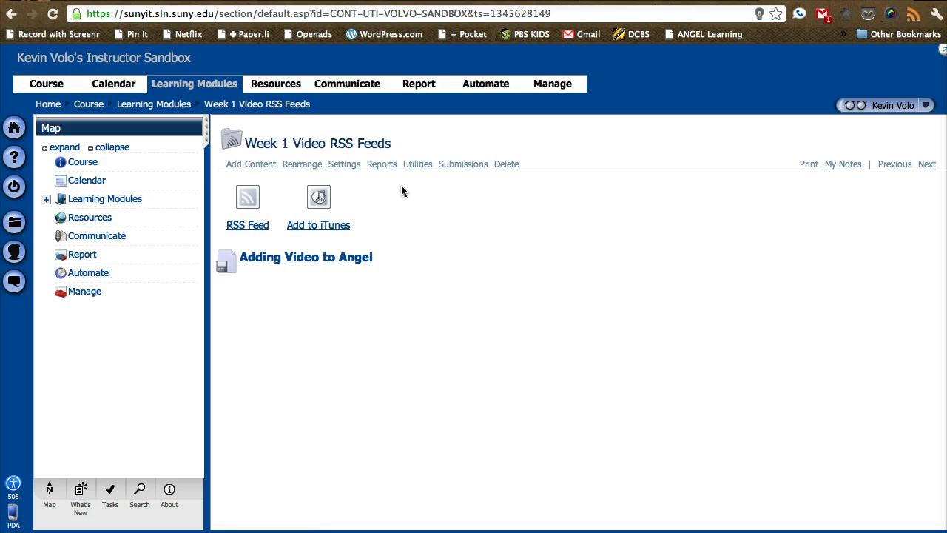
Reopen the Week 1 Video RSS Feeds folder from the Learning Modules list and review its title and uploaded item.
click(169, 108)
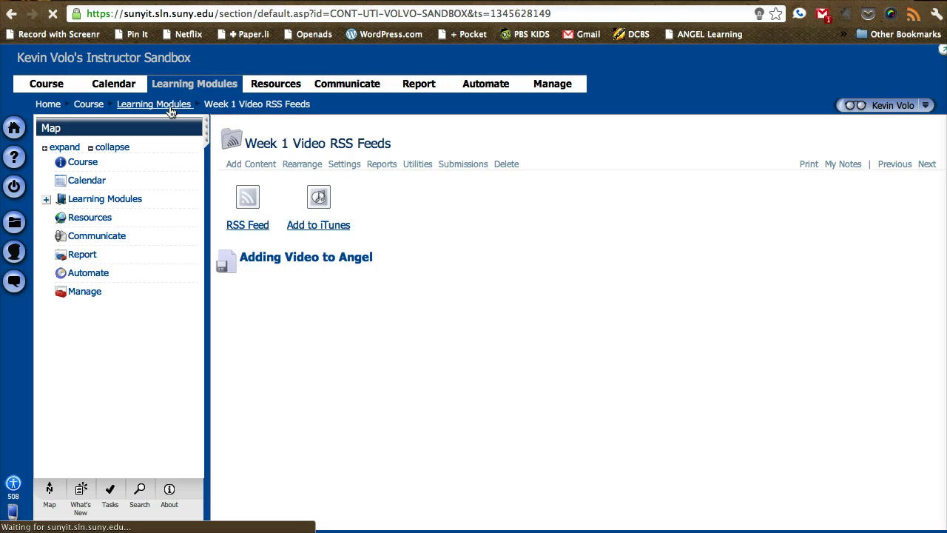
scroll(379, 287, down, 5)
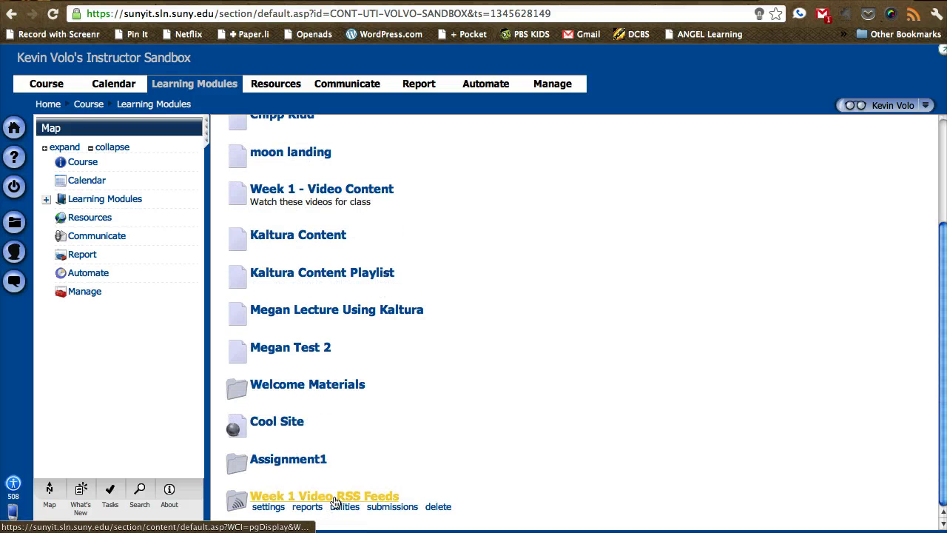
click(390, 498)
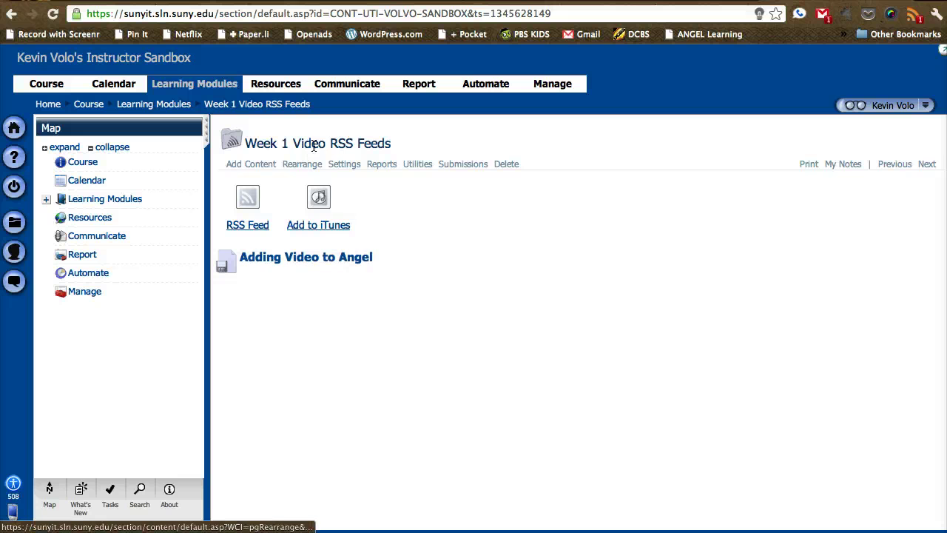
drag(288, 143, 390, 144)
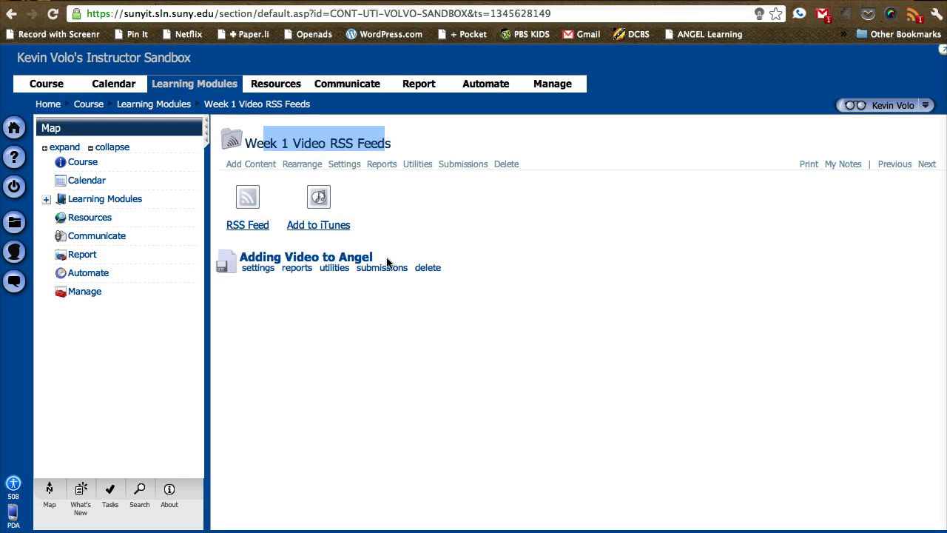
drag(387, 260, 240, 258)
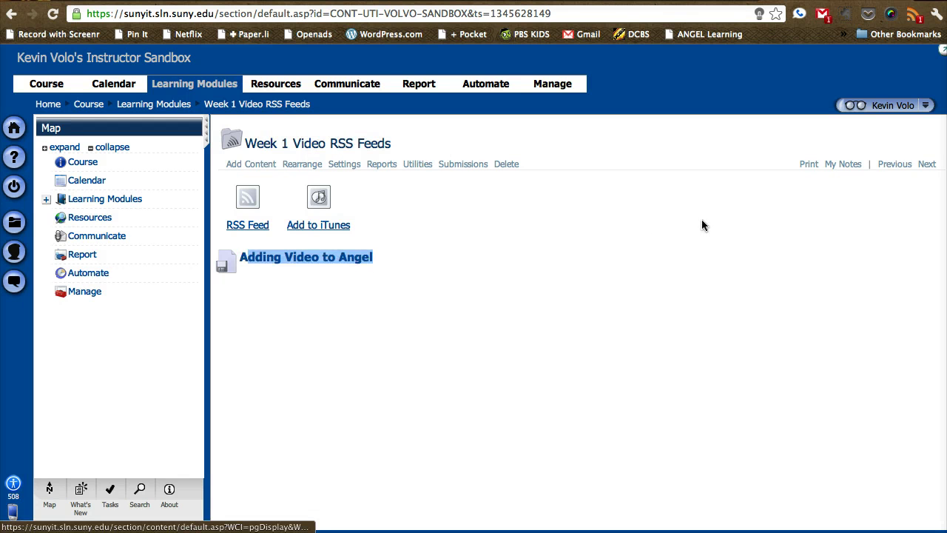
Open the Week 1 Video RSS Feeds subscription in the RSS reader and compare its items with the folder's content.
click(916, 15)
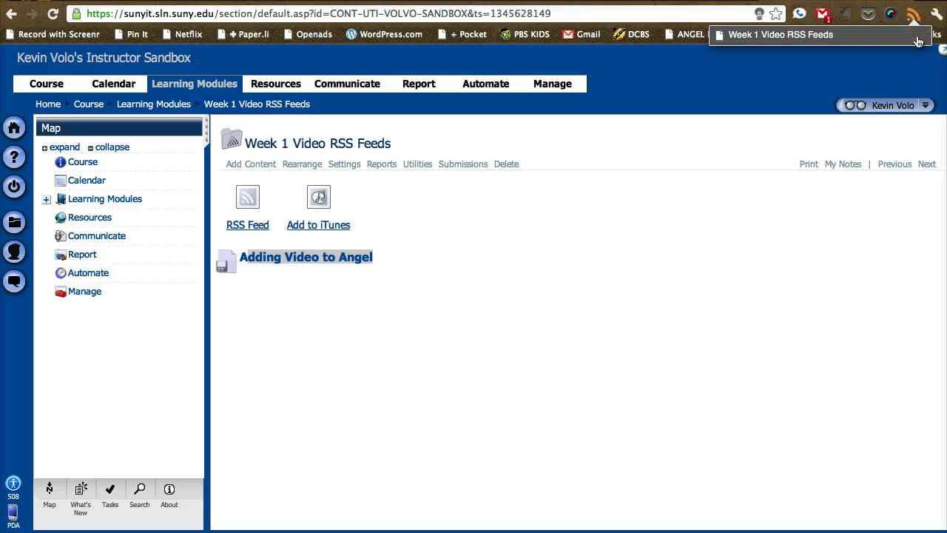
click(809, 37)
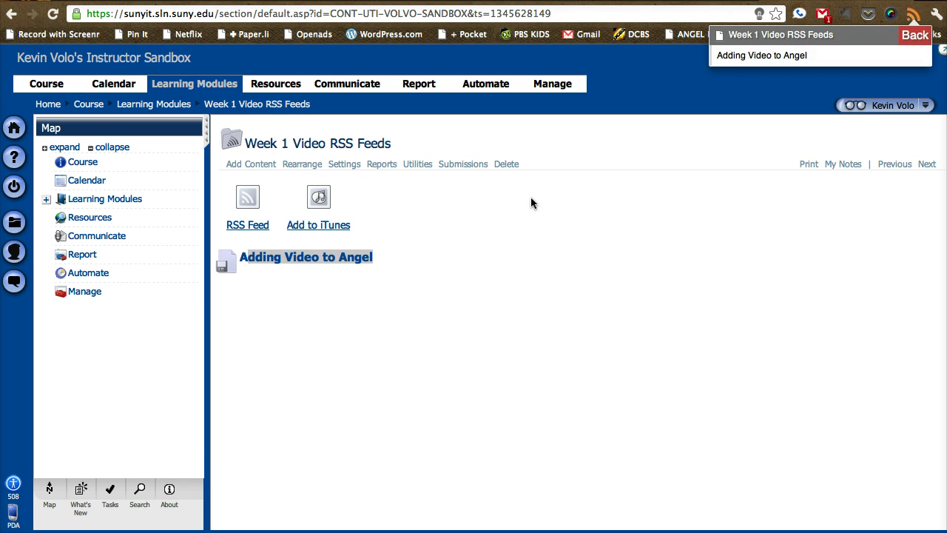
drag(444, 272, 305, 271)
drag(240, 258, 560, 232)
click(749, 211)
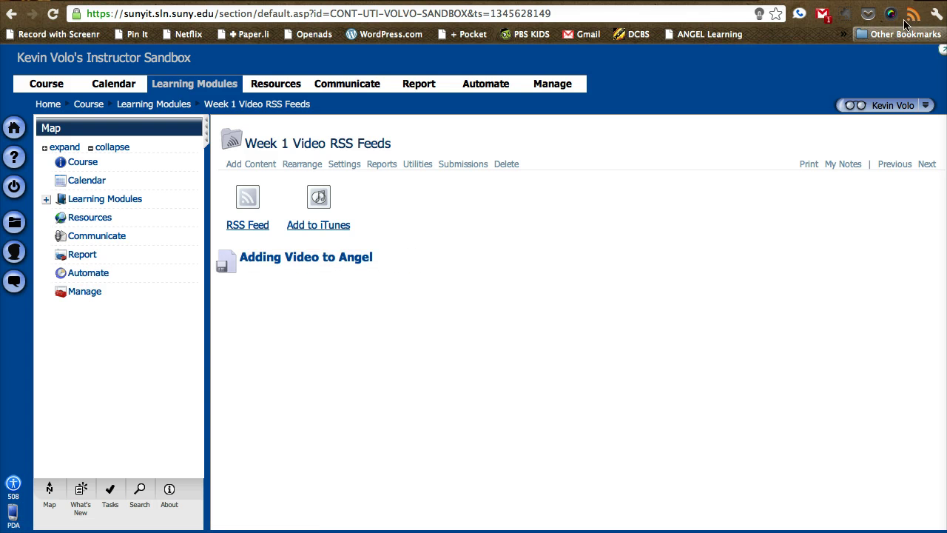
Play the "Adding Video to Angel" item from the RSS reader with its sound muted, and return to the course folder.
drag(913, 13, 846, 48)
click(846, 44)
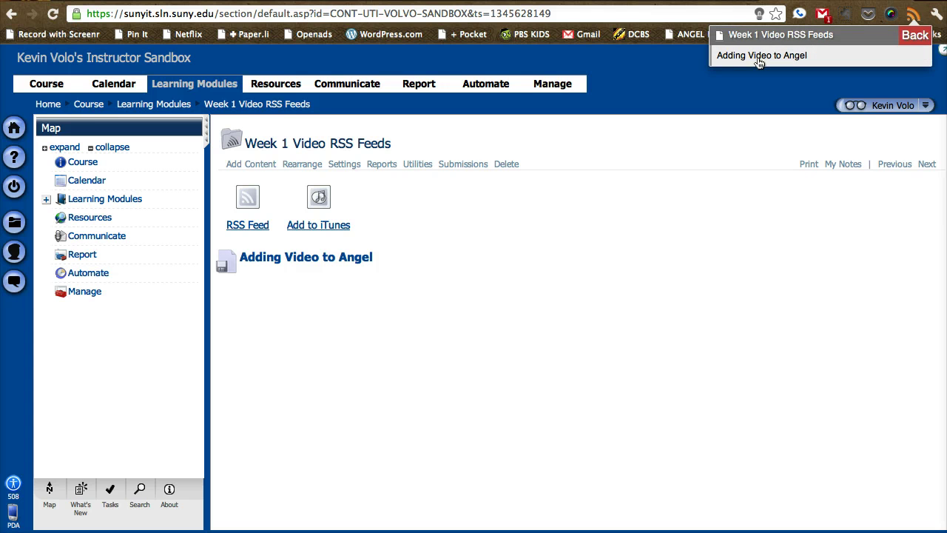
click(759, 61)
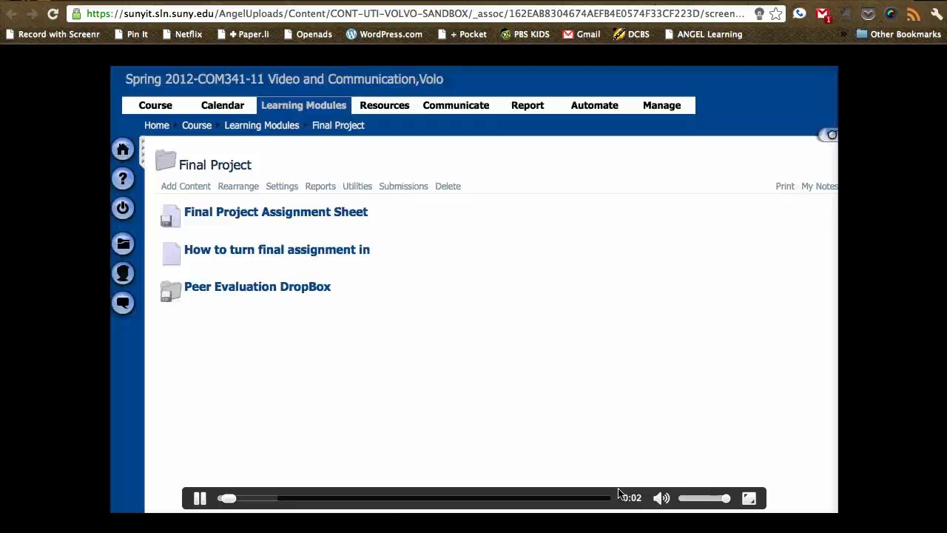
click(661, 498)
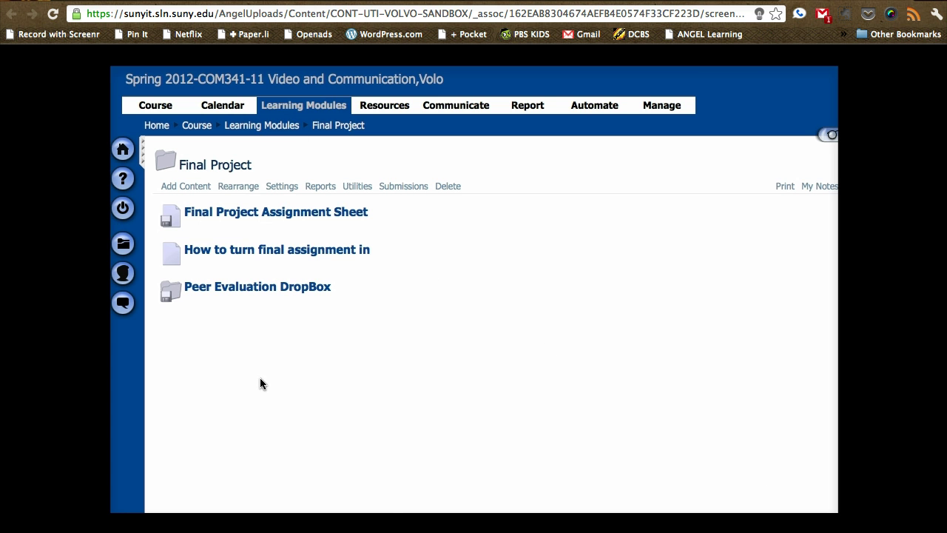
key(BackSpace)
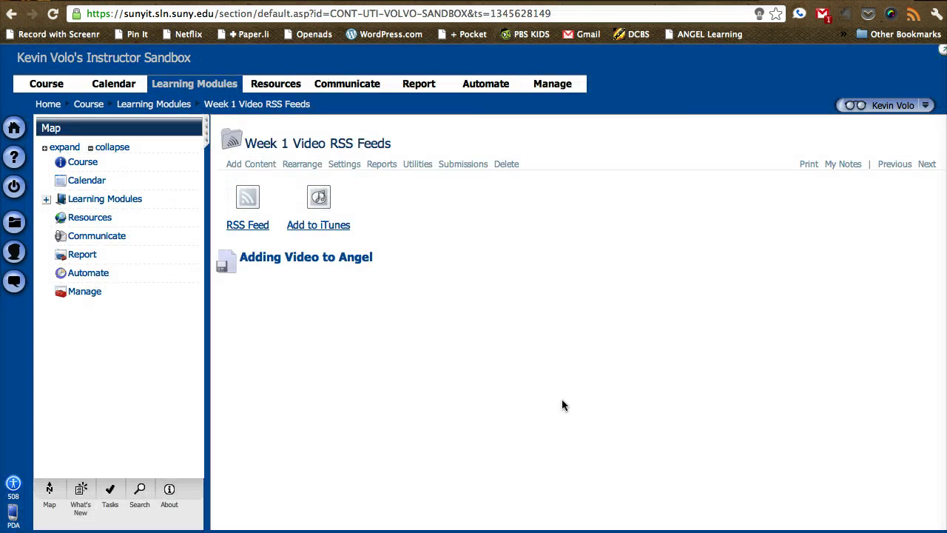